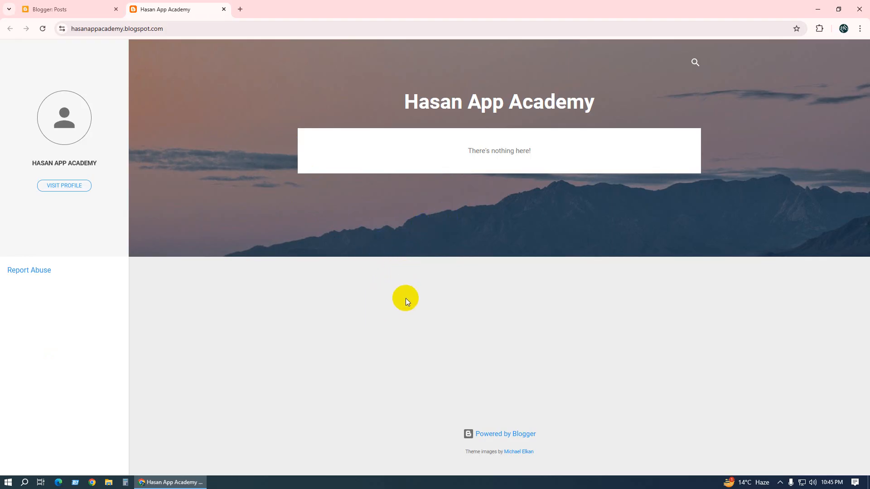
- Compare the blog's post list in the Blogger dashboard with its live page
click(55, 9)
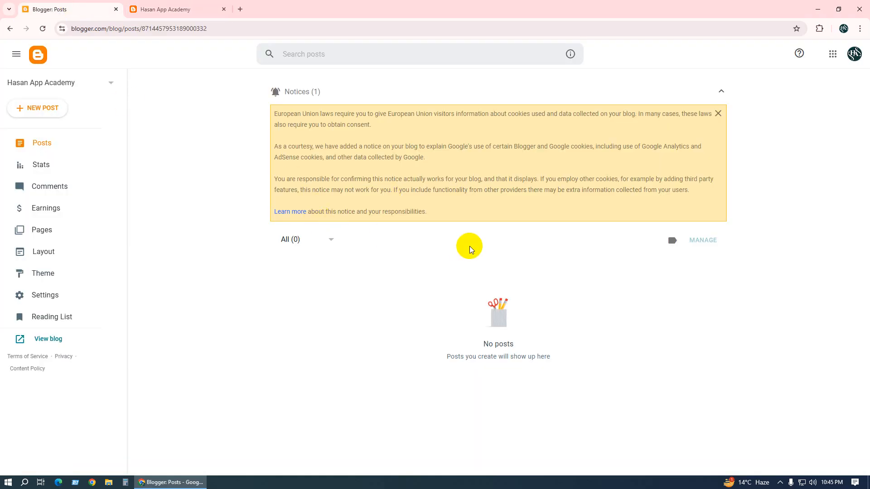
click(181, 6)
click(106, 4)
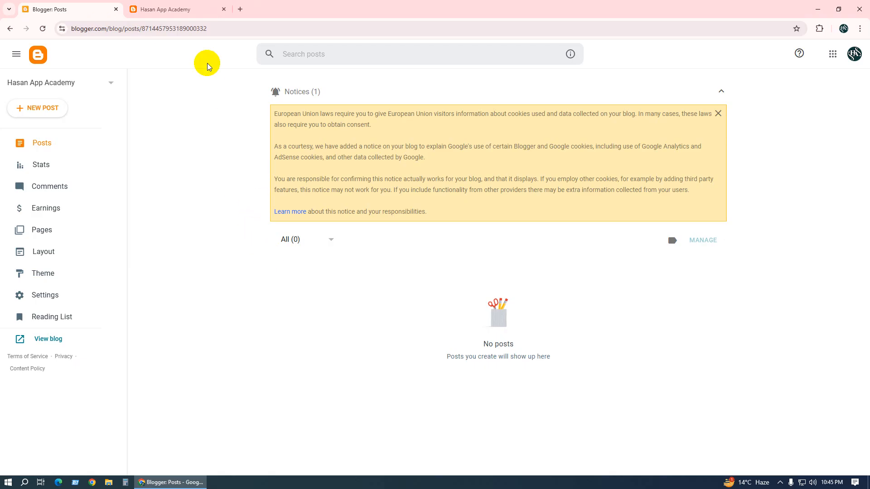
click(181, 9)
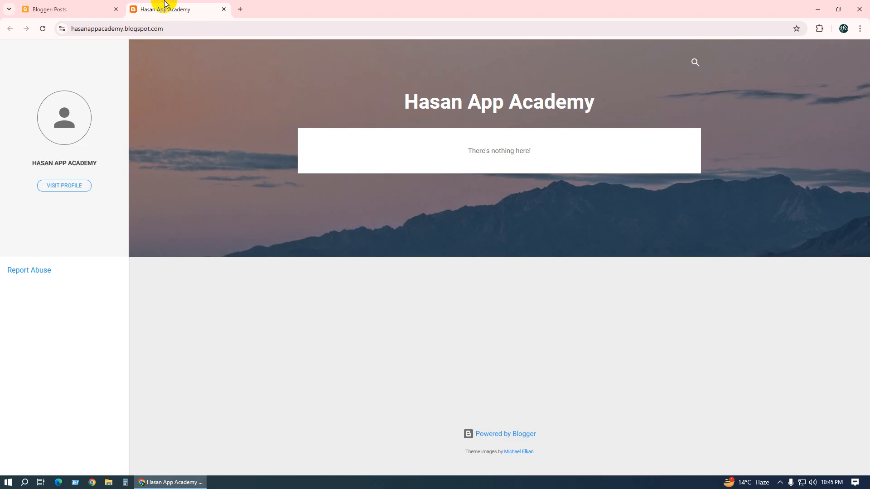
- Search the web for "sora templates" in a new browser tab and open the Sora Templates site
click(241, 9)
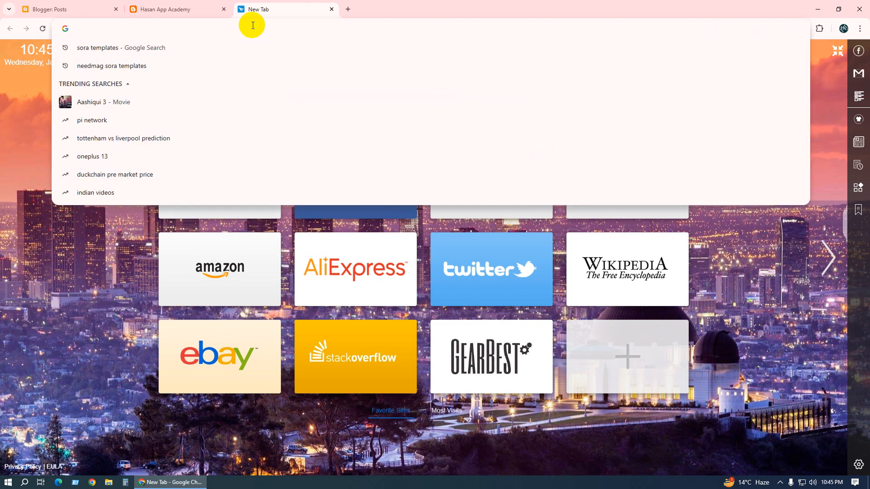
text(sora templates)
click(132, 28)
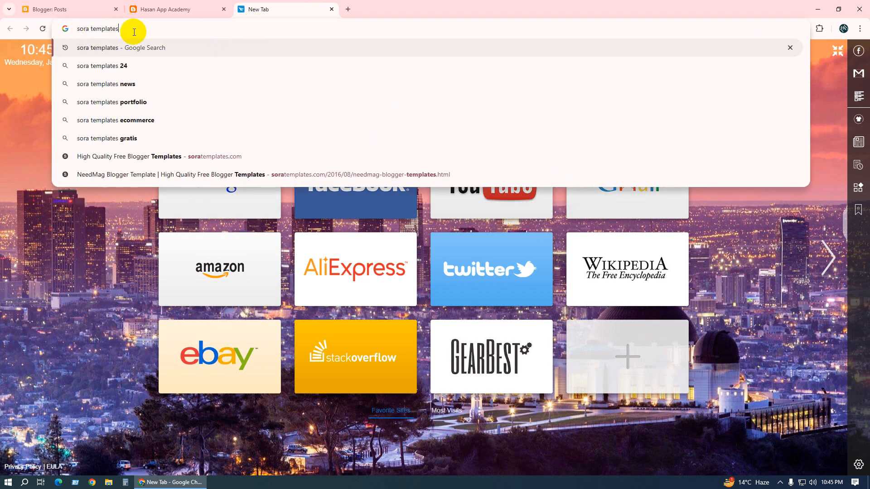
key(Return)
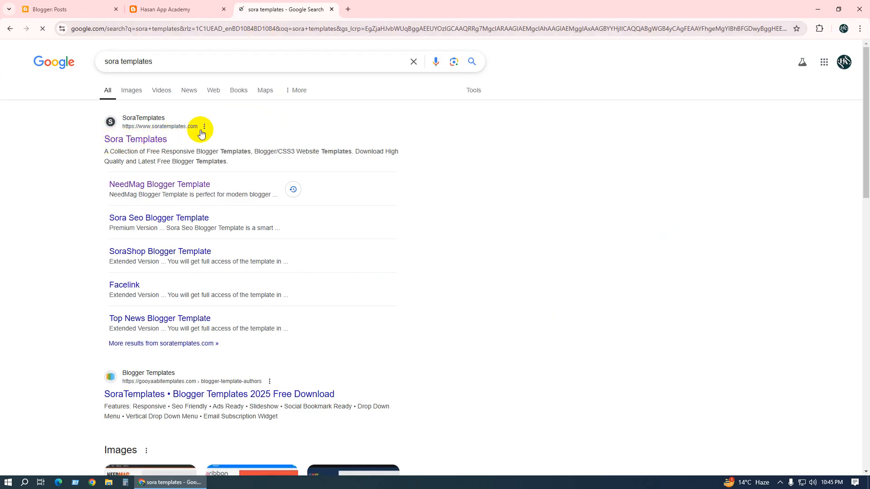
click(153, 143)
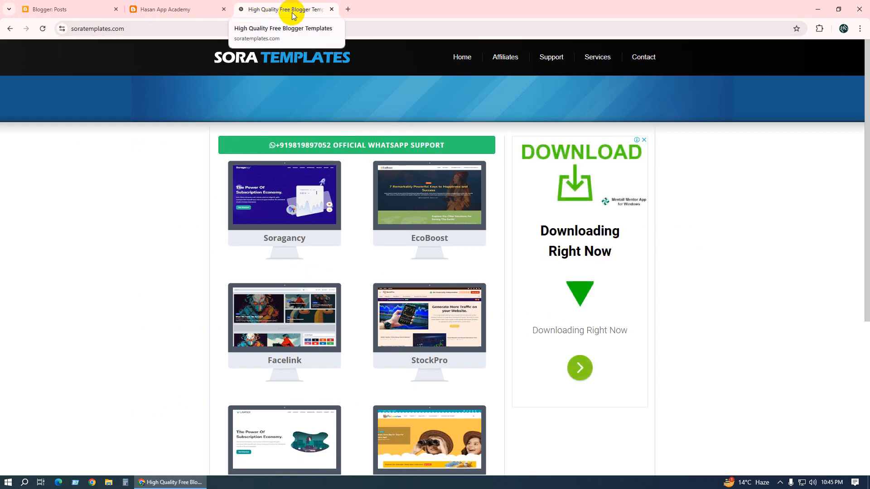
- Look through the Sora Templates gallery and check the current look of the live blog
scroll(369, 217, down, 5)
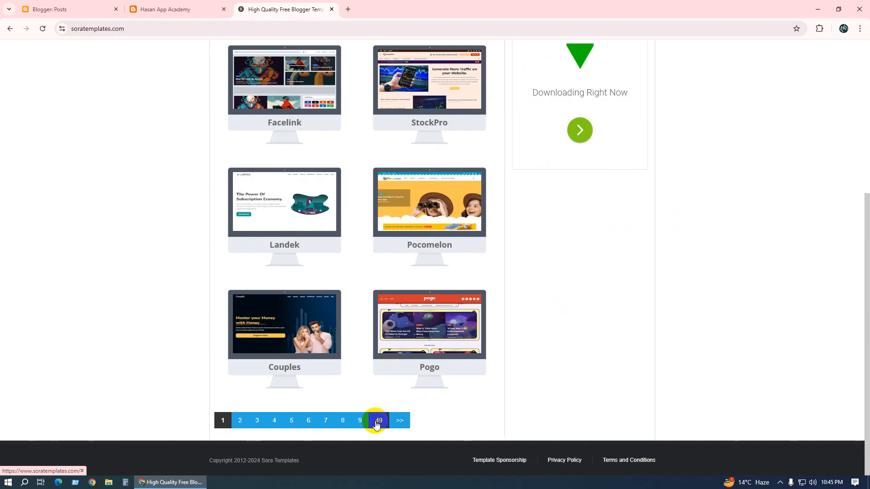
scroll(429, 380, up, 5)
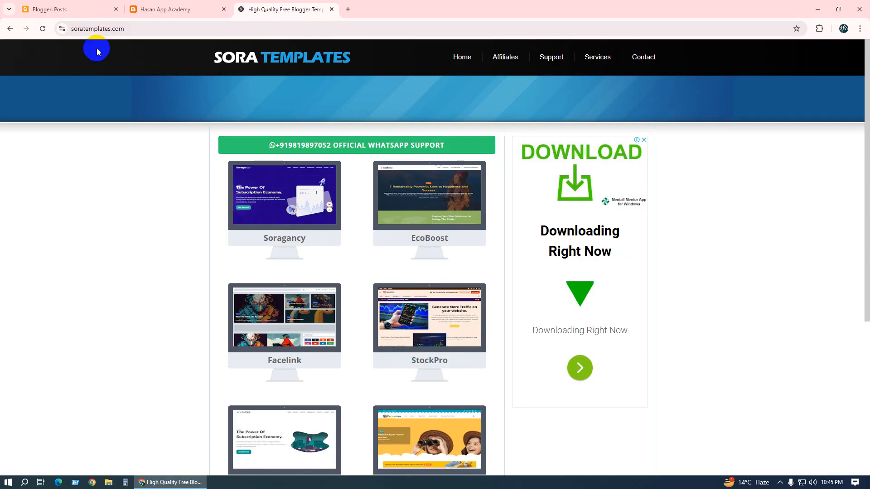
click(136, 9)
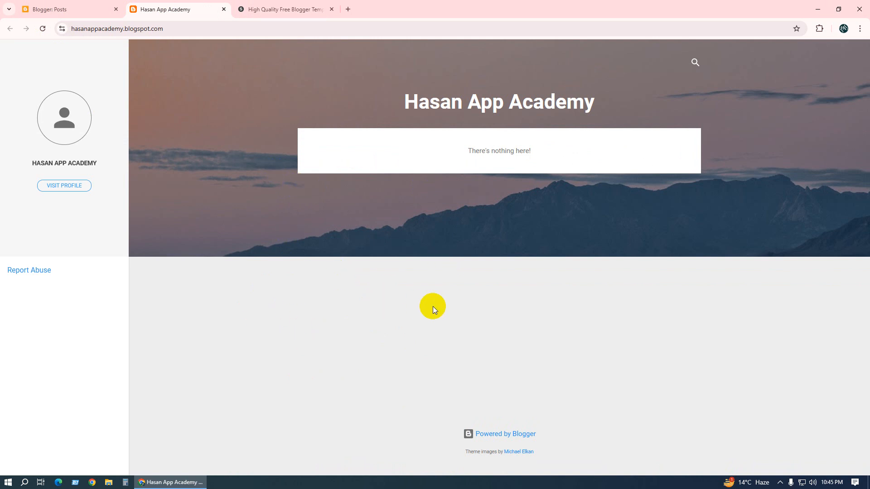
click(273, 6)
- Return to the "sora templates" search results and open the NeedMag Blogger Template page
click(9, 28)
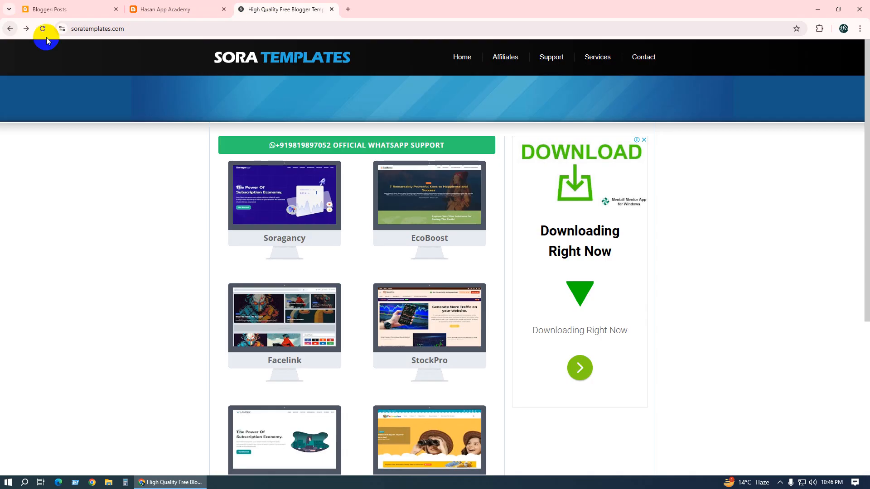
click(9, 28)
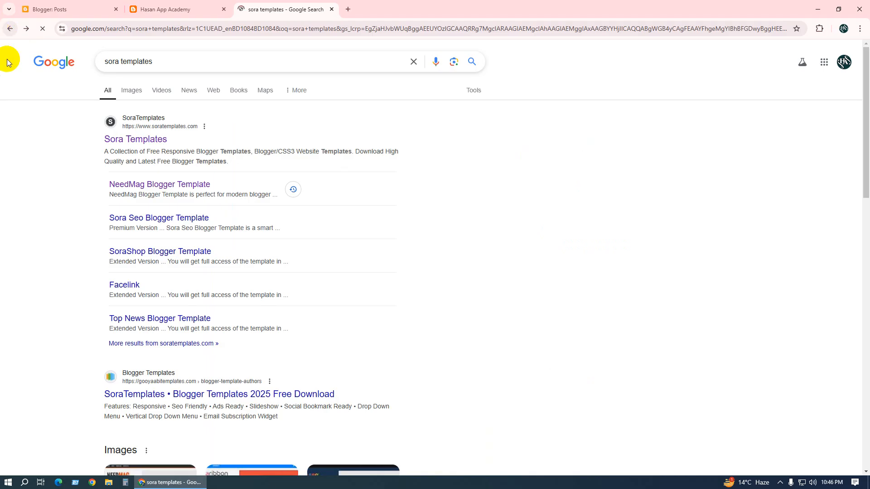
click(121, 61)
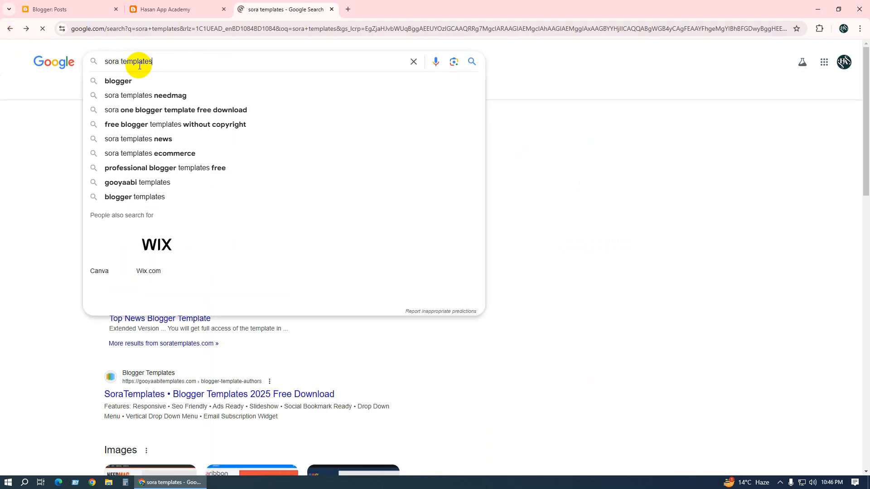
click(27, 169)
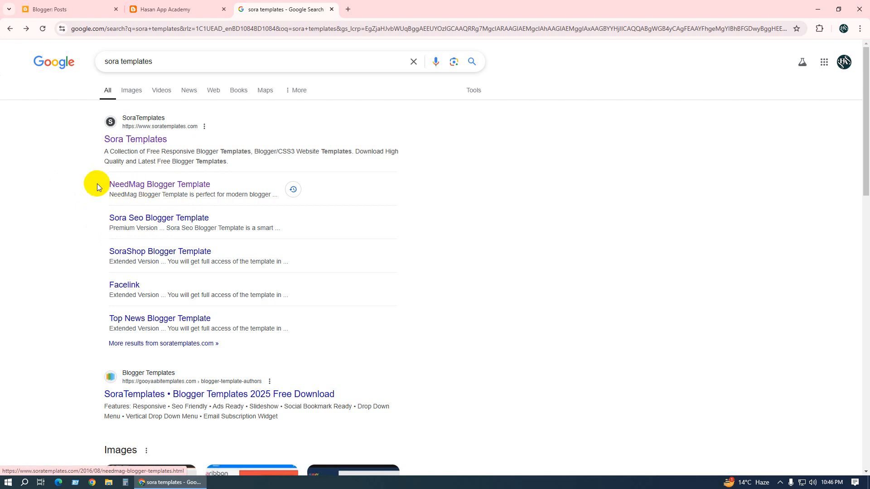
click(146, 190)
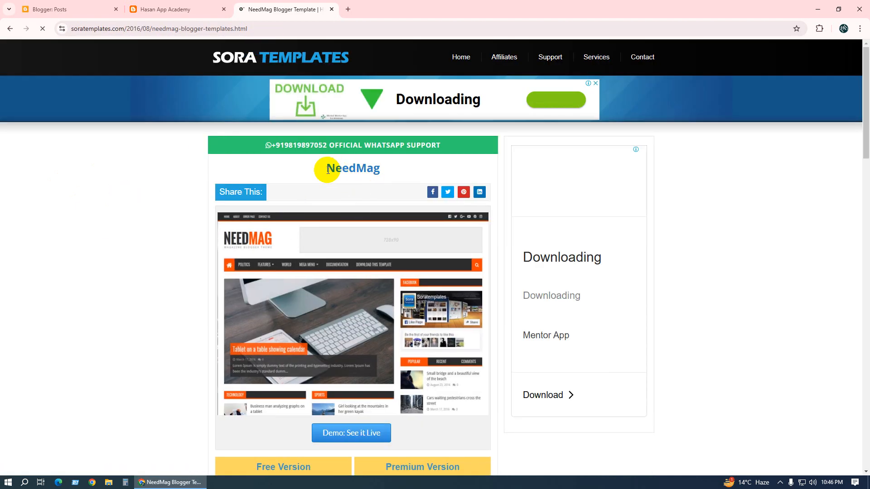
- Open the NeedMag template's live demo and examine its home page layout from header to tags
scroll(374, 223, down, 2)
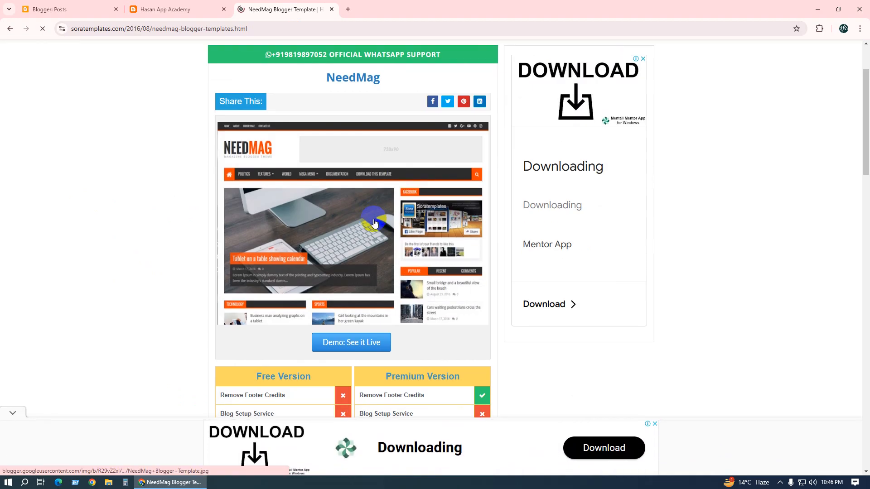
scroll(374, 223, down, 3)
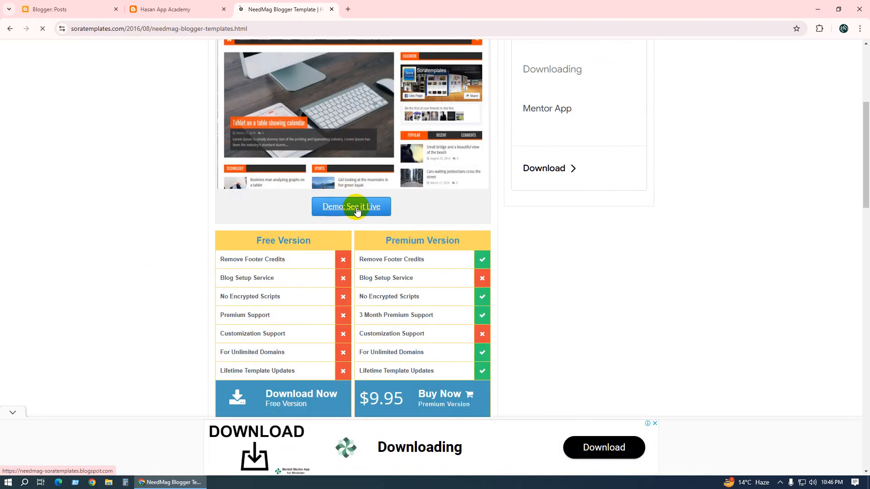
click(362, 210)
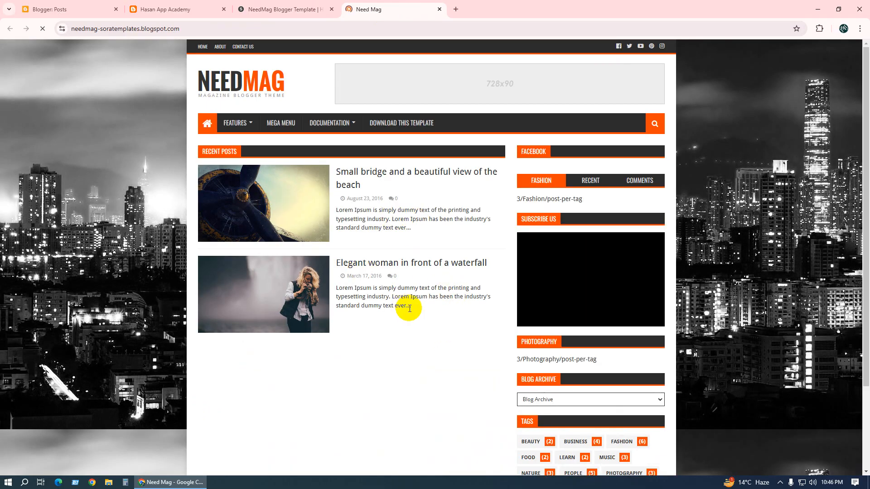
scroll(410, 312, down, 10)
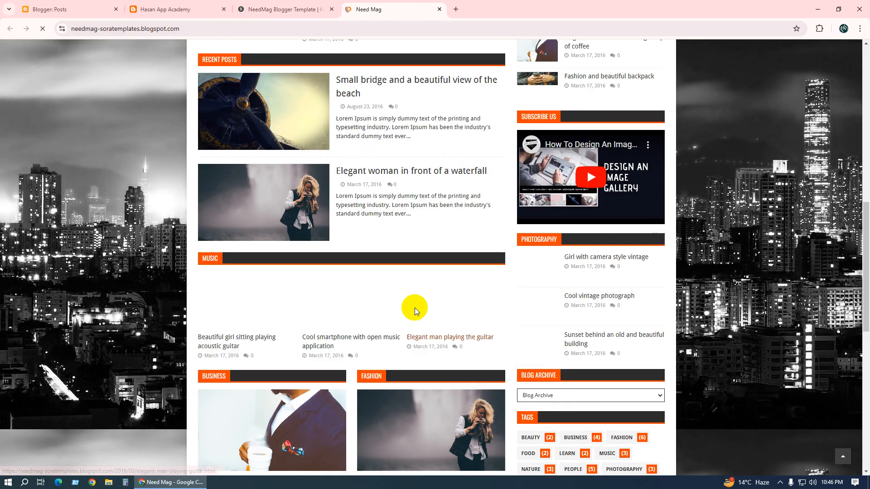
scroll(413, 310, down, 5)
scroll(408, 308, up, 10)
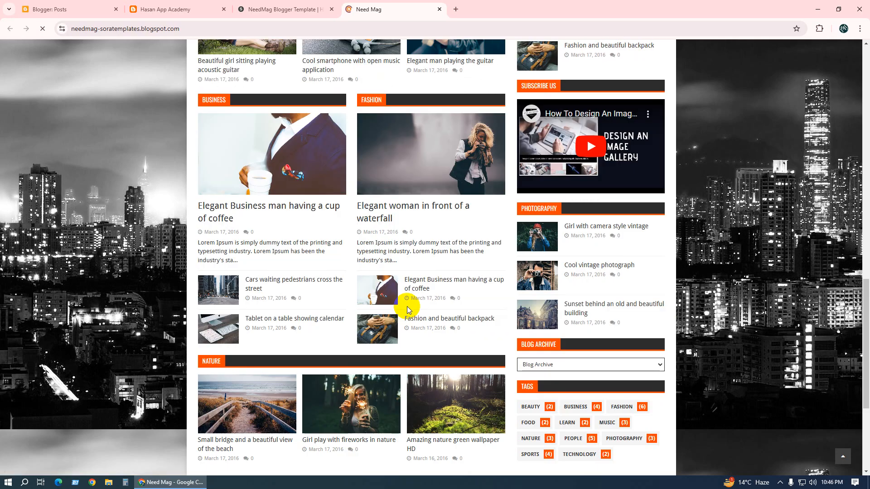
scroll(406, 307, up, 15)
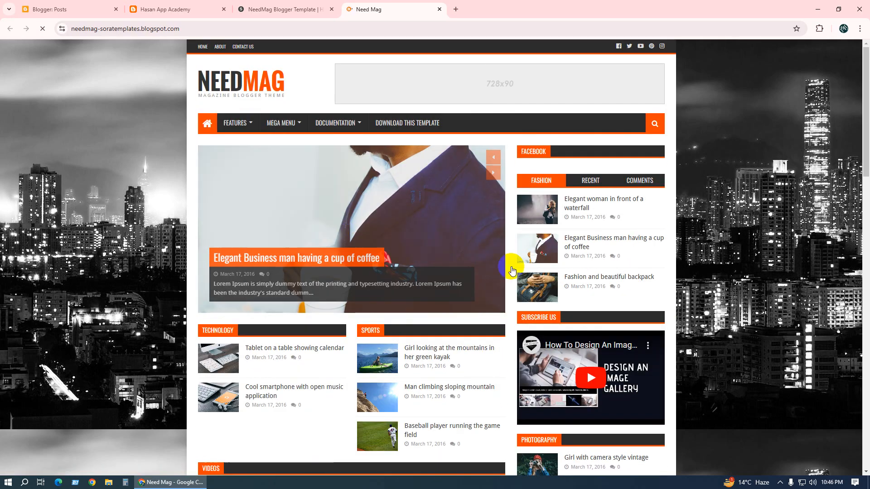
scroll(400, 281, down, 20)
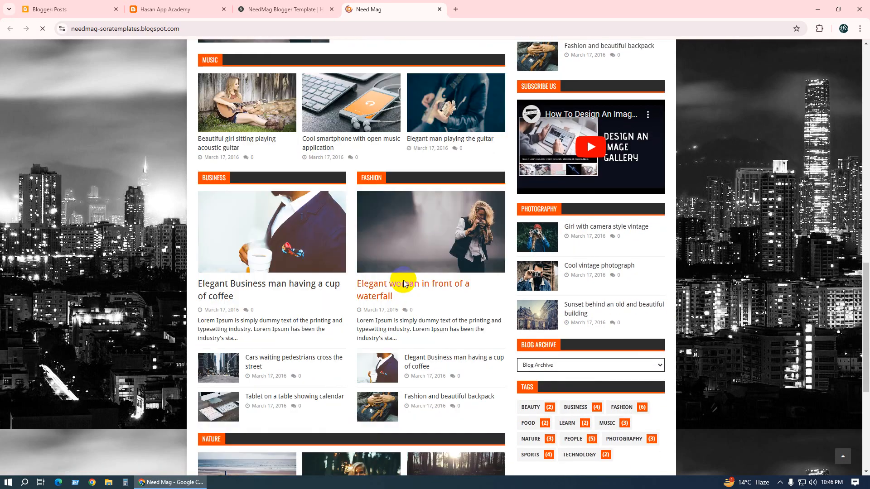
scroll(402, 281, up, 20)
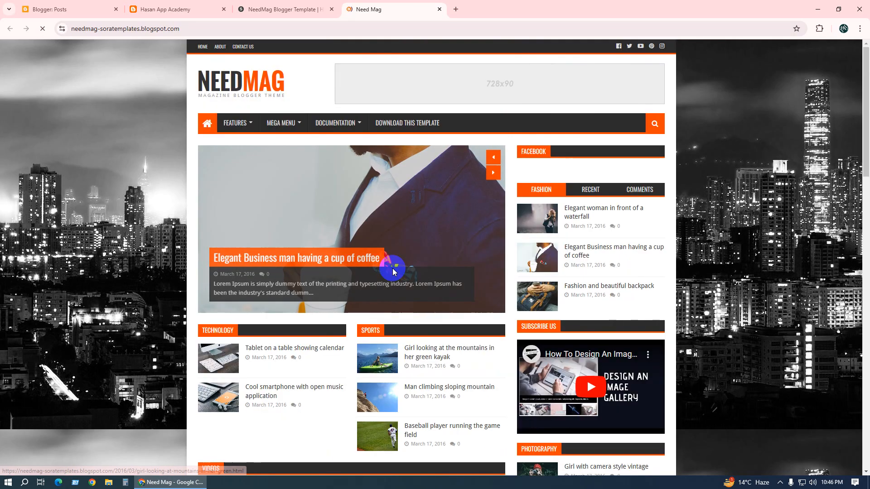
- Download the free version of the NeedMag template to the Desktop as Need-Mag-Free-Version.zip
click(290, 9)
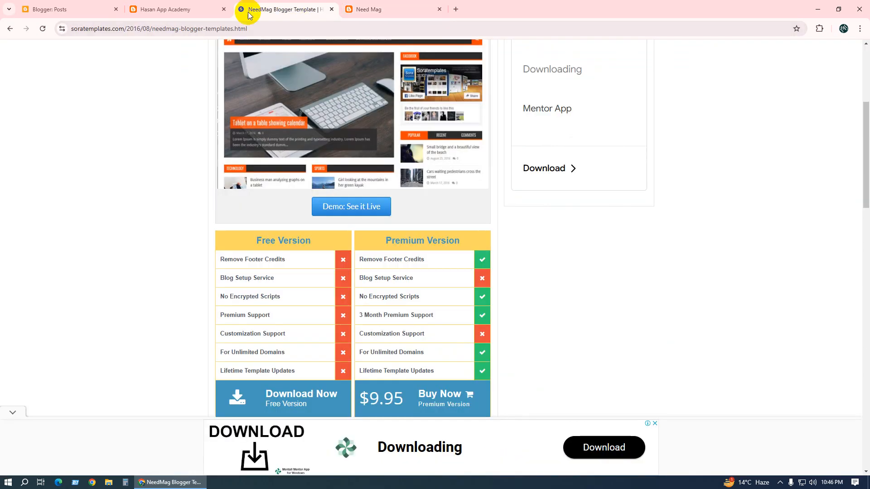
scroll(276, 286, down, 3)
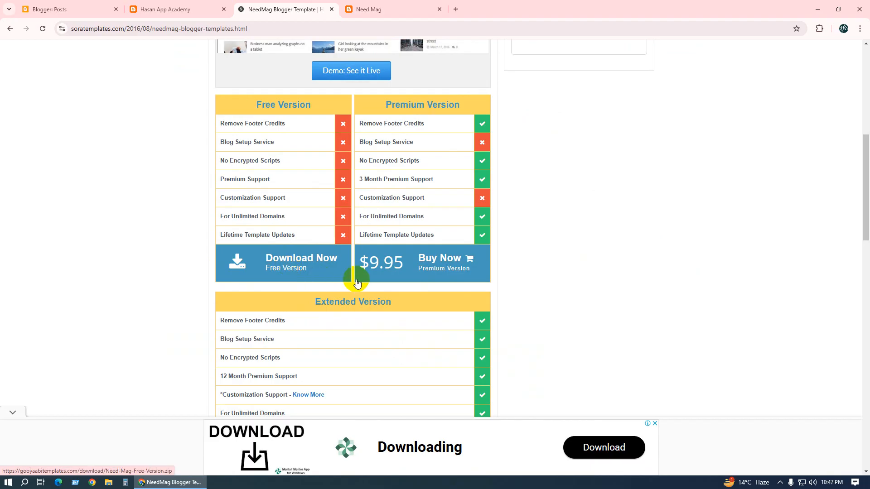
click(310, 264)
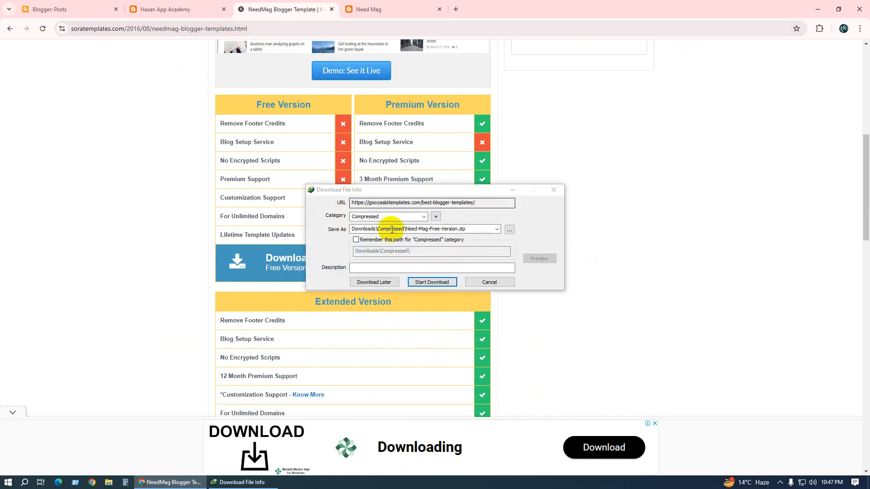
click(507, 231)
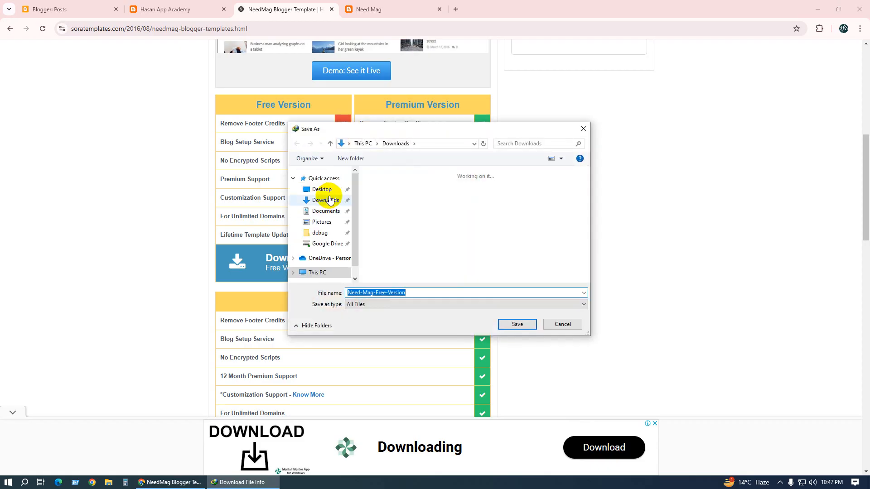
click(317, 190)
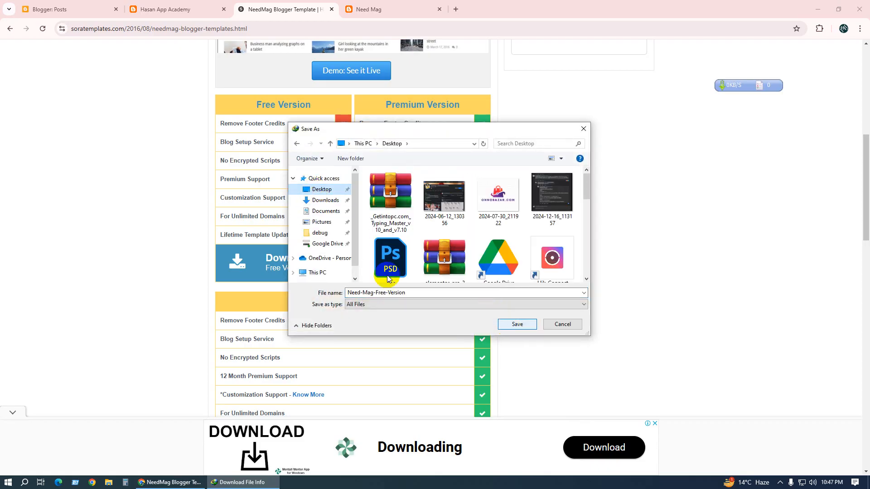
click(511, 328)
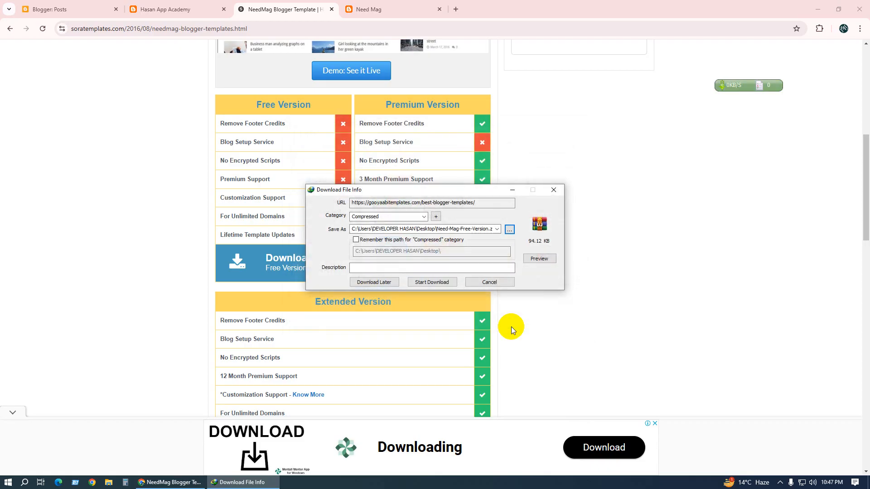
click(446, 284)
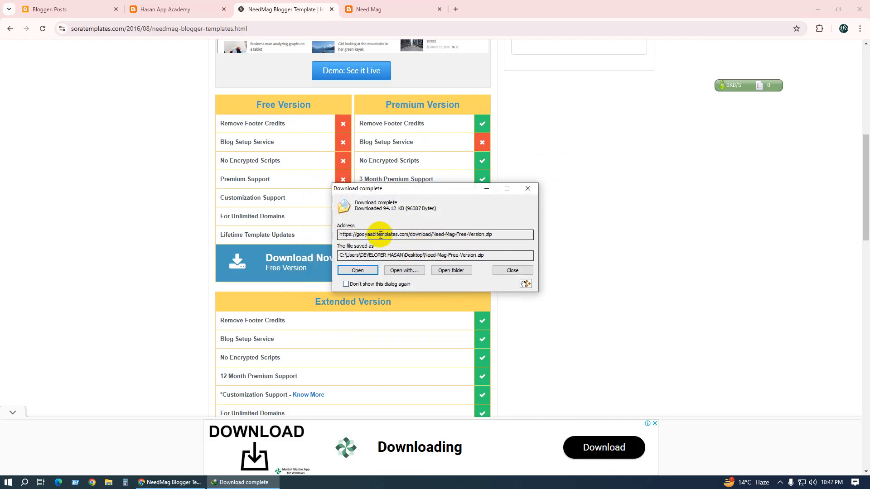
click(510, 270)
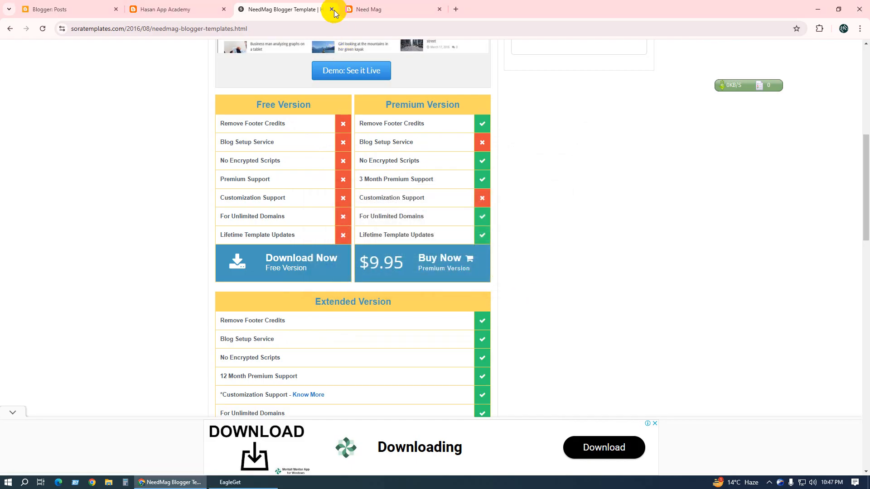
- Close the two NeedMag browser tabs and dismiss EagleGet with its duplicate download of the template
click(332, 9)
click(331, 9)
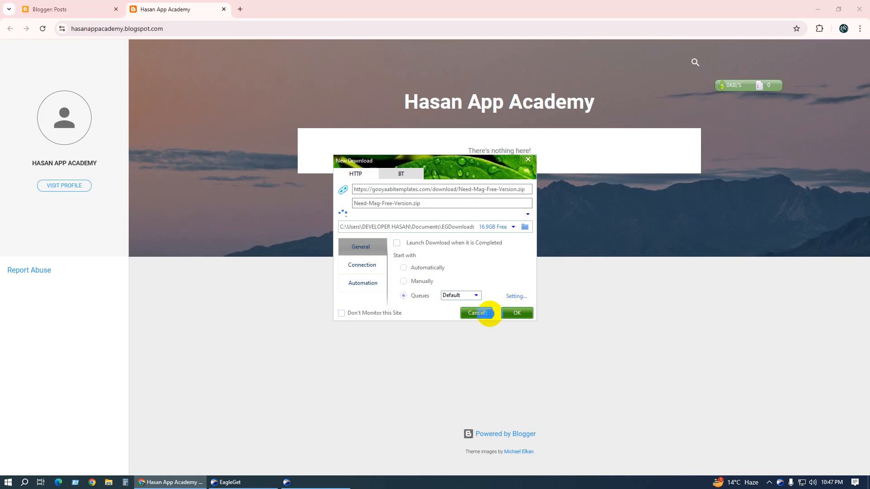
click(476, 313)
click(229, 483)
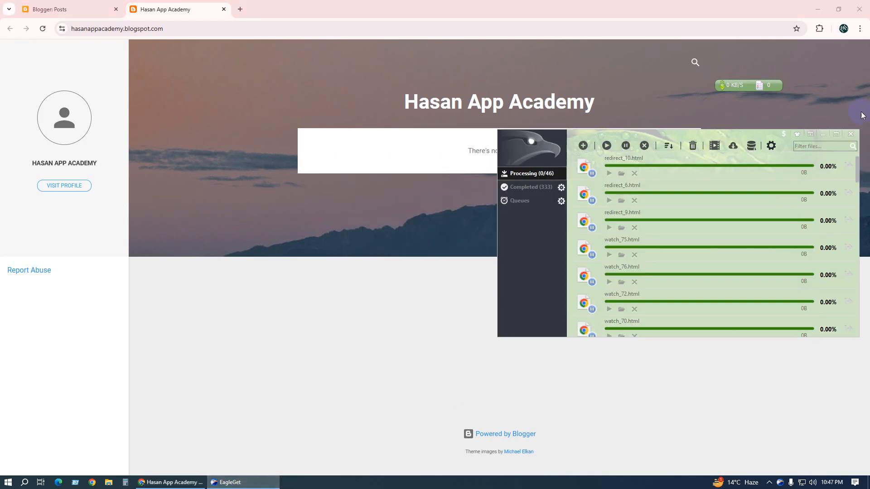
click(848, 134)
- Show the desktop and move the Need-Mag-Free-Version archive to an empty area near its centre
click(817, 9)
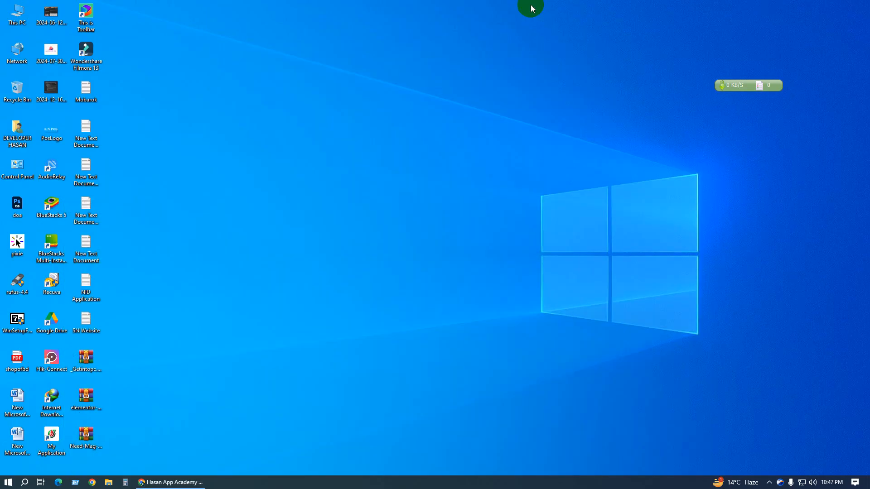
drag(91, 437, 400, 281)
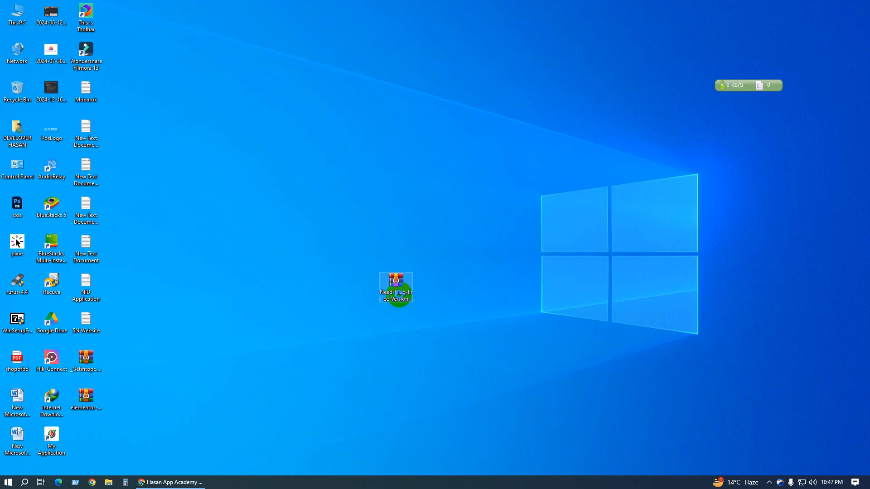
- Extract the Need-Mag-Free-Version archive into its own folder and move that folder beside the archive on the desktop
right_click(404, 286)
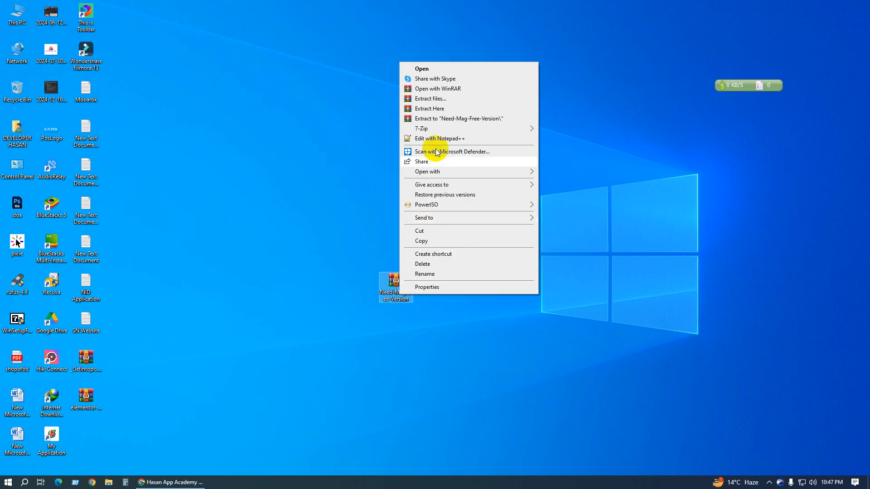
click(453, 118)
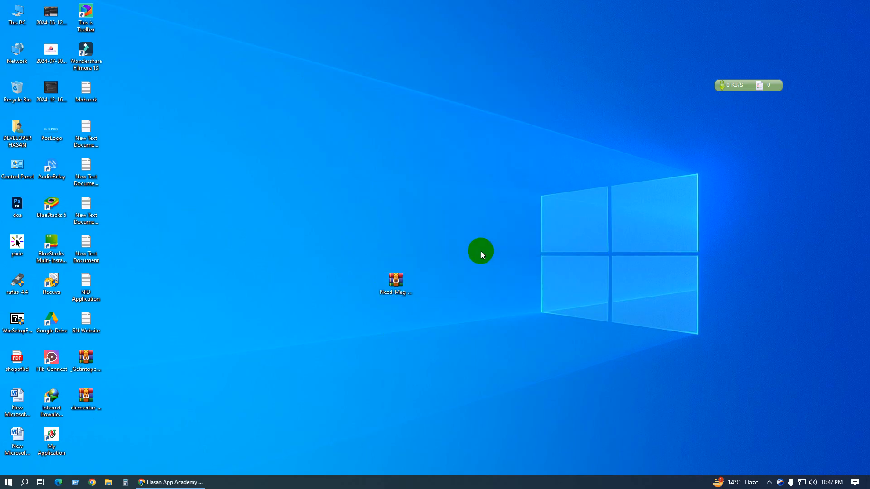
drag(88, 451, 501, 263)
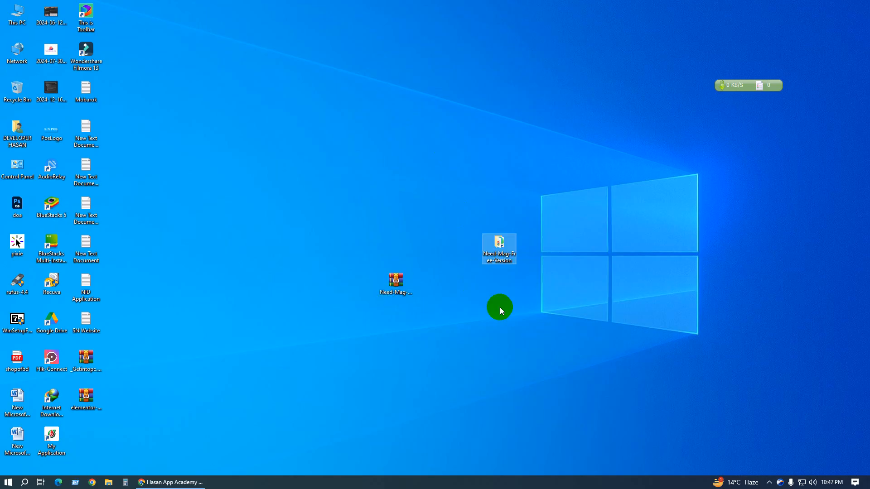
- Open the extracted Need-Mag-Free-Version folder, examine the template files in it, and close it
double_click(498, 260)
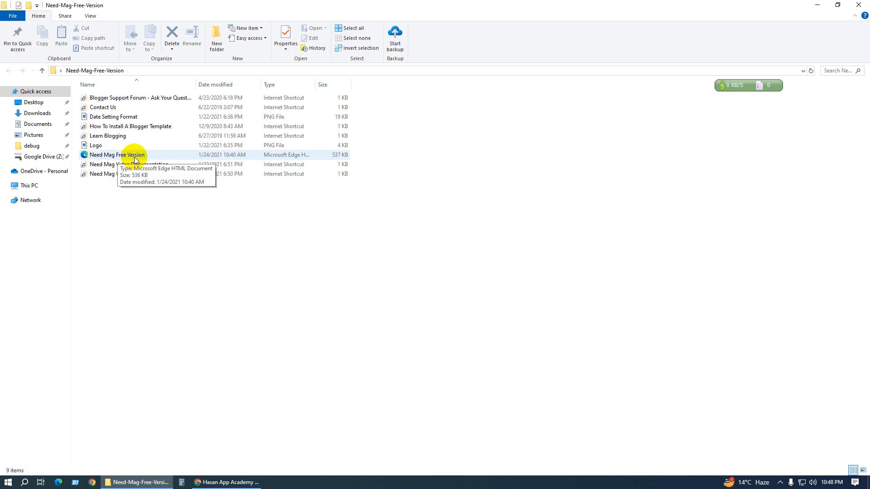
click(859, 4)
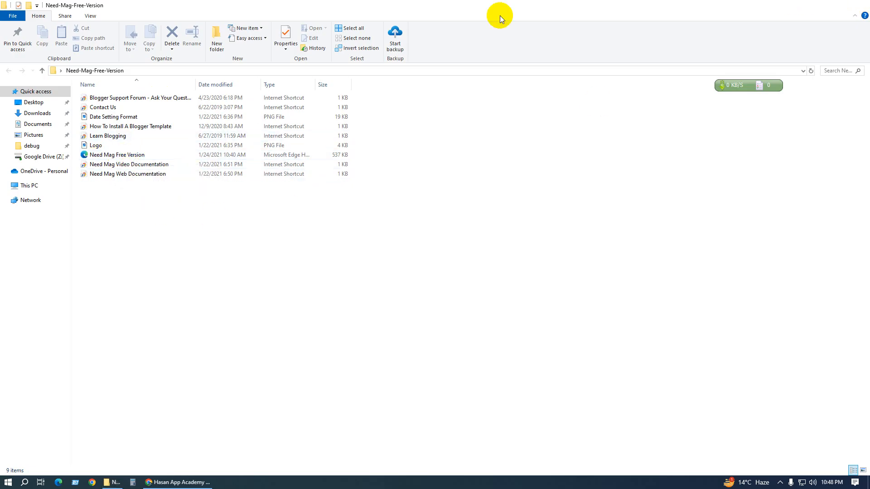
- Switch to Chrome and open the Theme page of the Hasan App Academy blog in the Blogger dashboard
click(185, 478)
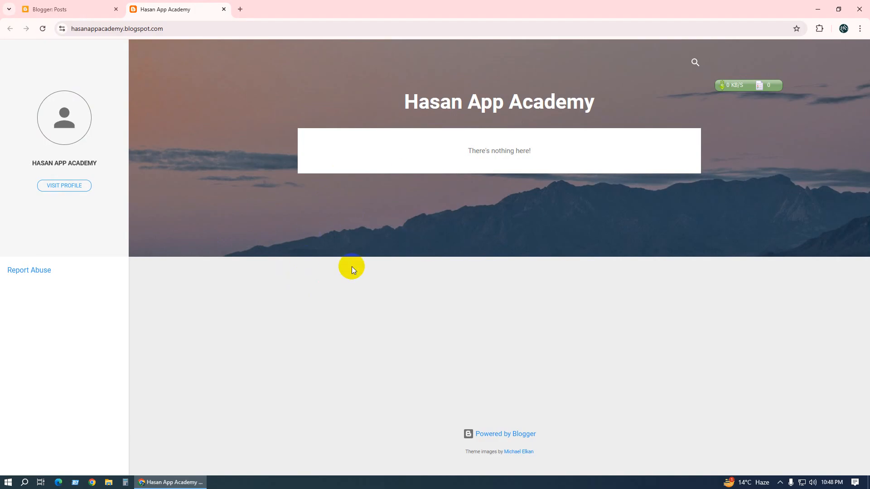
click(87, 15)
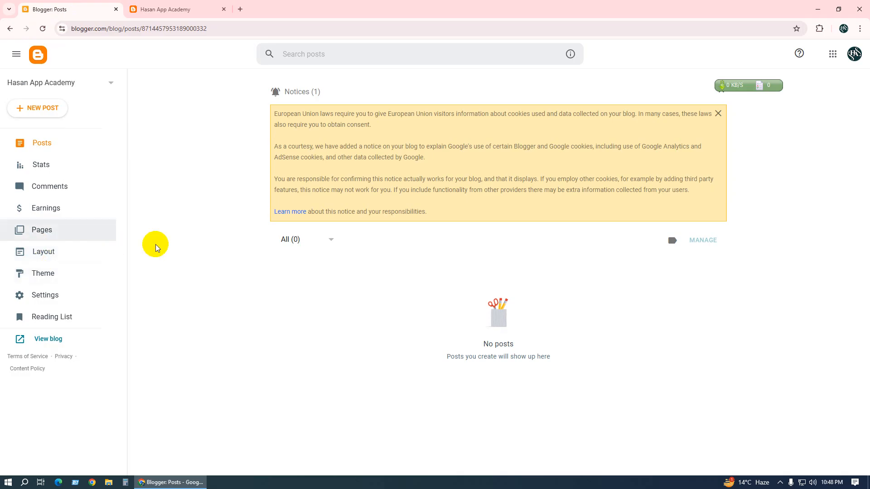
click(156, 5)
click(31, 7)
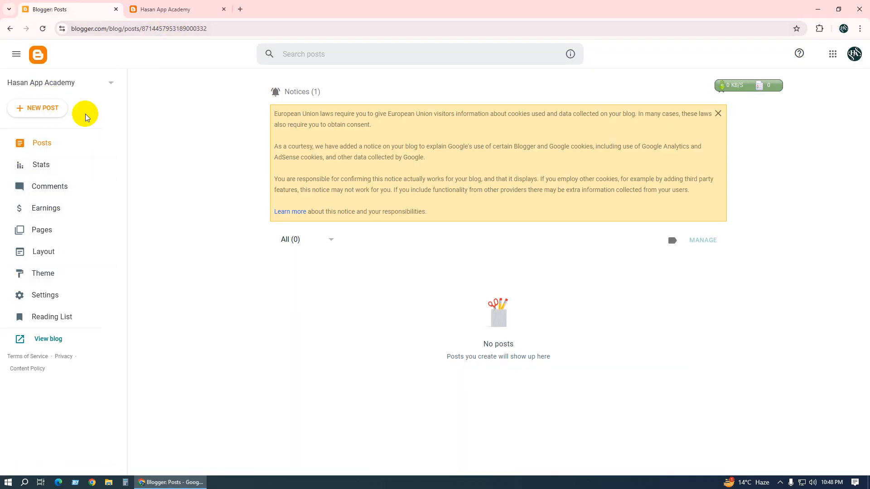
click(154, 9)
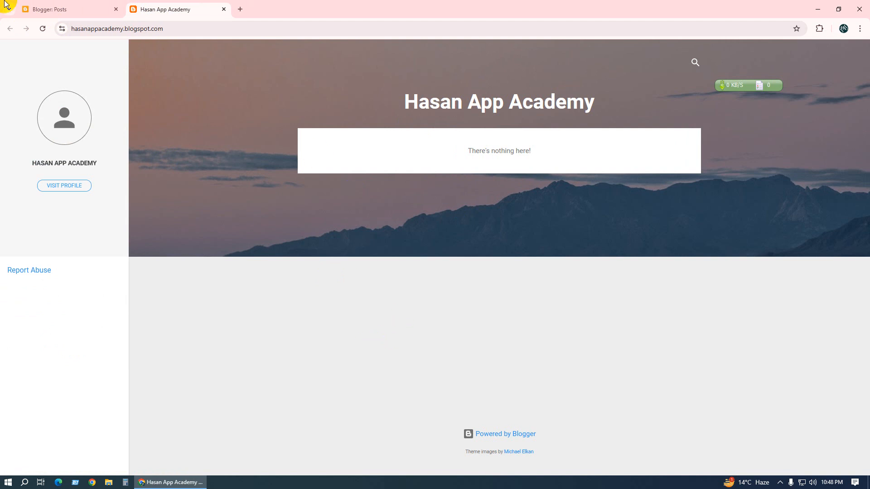
click(79, 5)
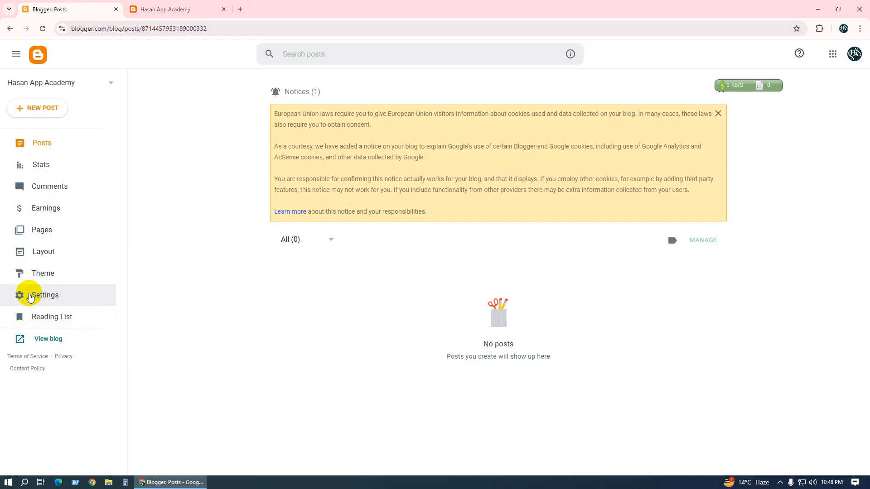
click(54, 277)
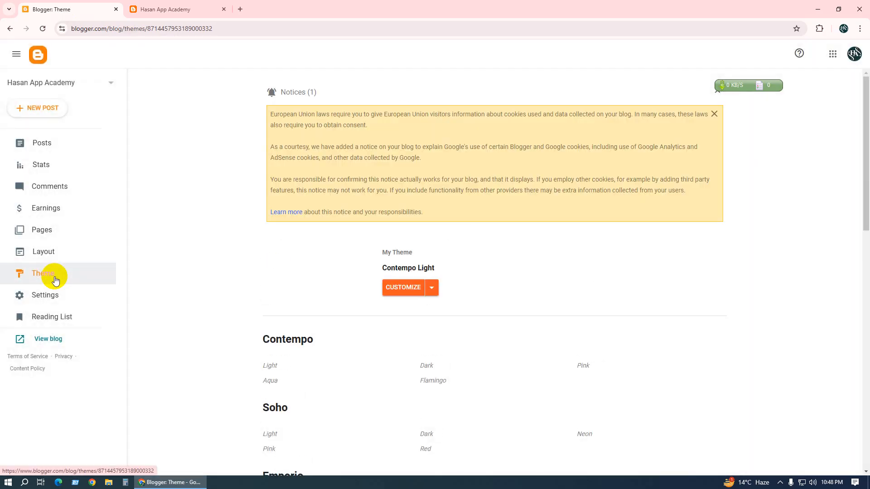
- Start restoring the blog's theme from a file on the computer
click(389, 290)
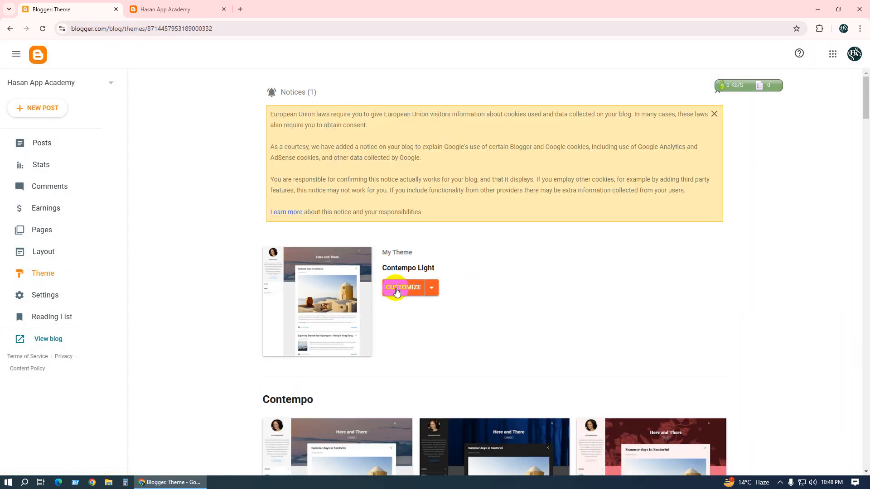
click(432, 290)
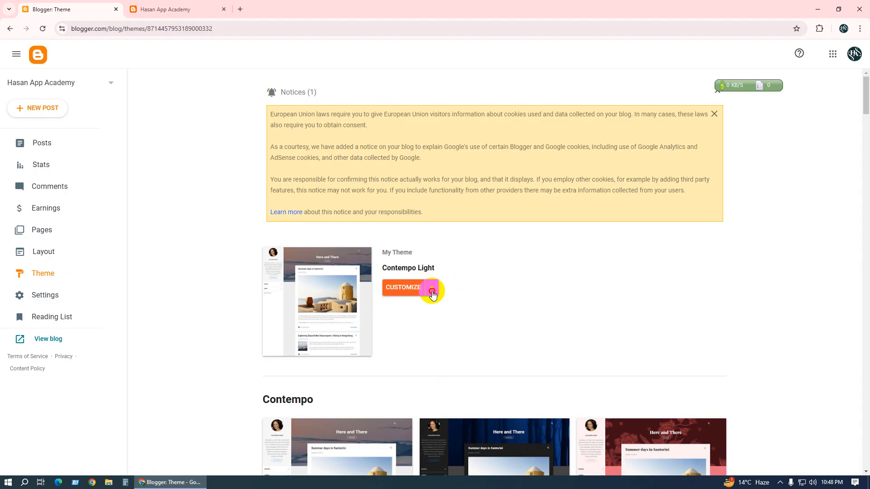
click(433, 292)
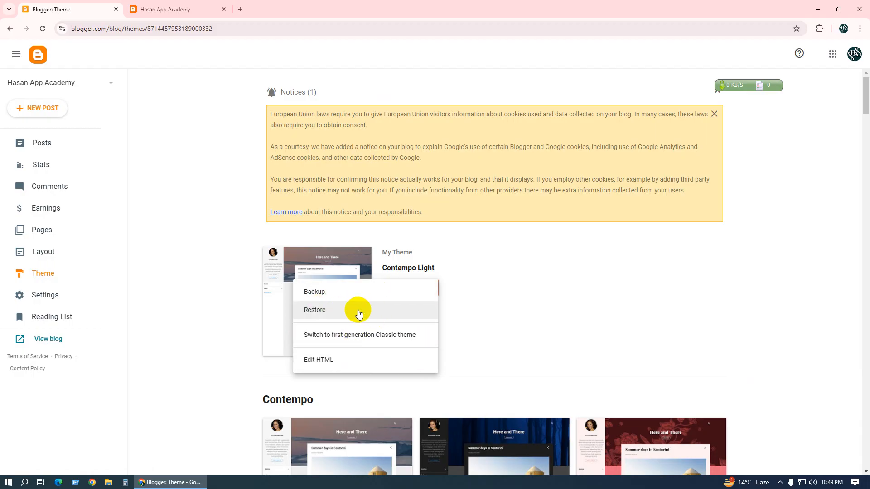
click(333, 310)
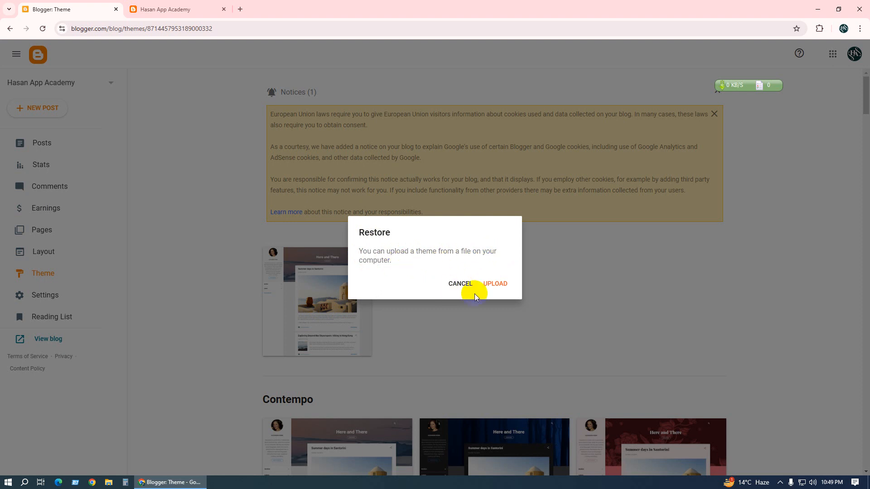
click(497, 285)
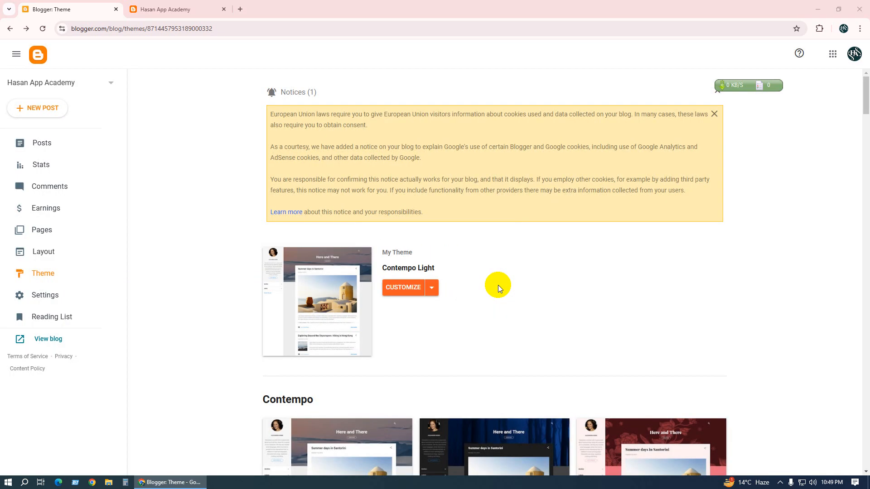
- Upload the Need Mag Free Version file from the Need-Mag-Free-Version folder on the Desktop as the blog's theme
click(41, 77)
click(40, 68)
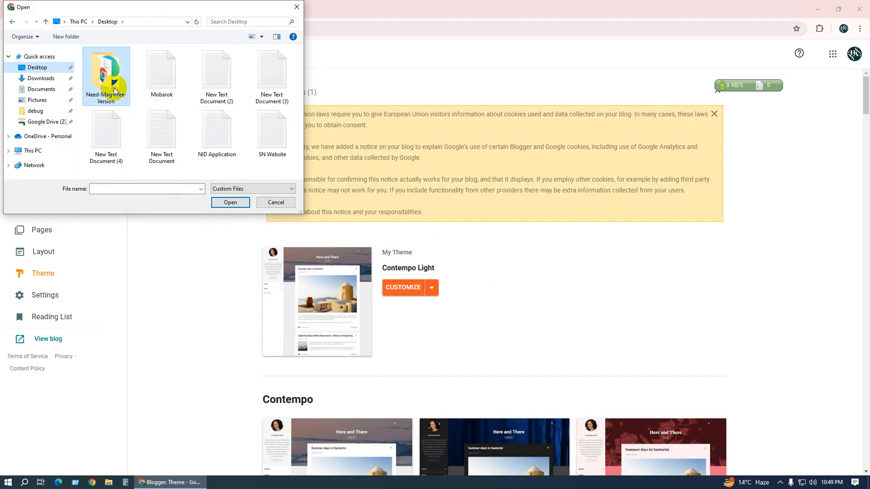
double_click(114, 93)
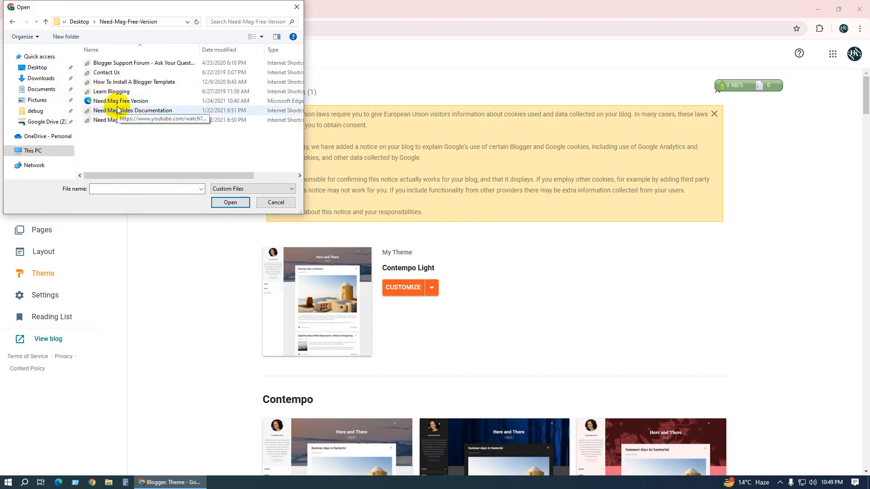
click(151, 104)
click(227, 205)
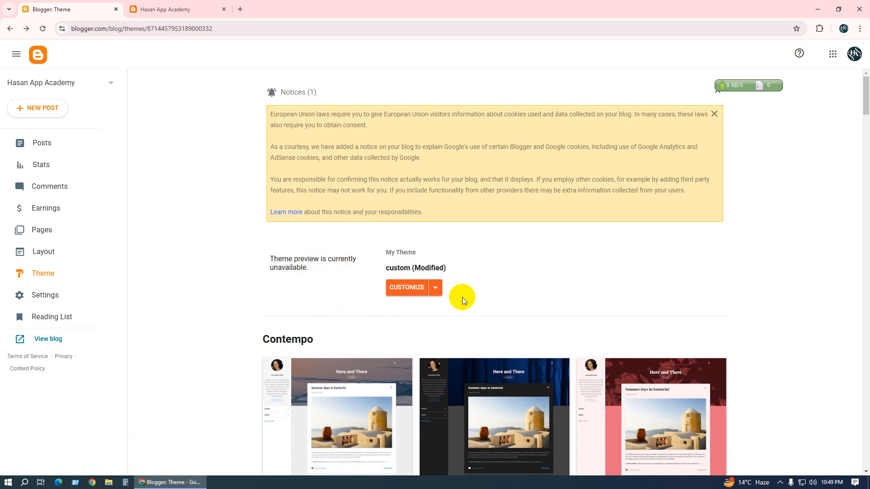
- Reload the live Hasan App Academy blog page to check the uploaded theme
click(180, 9)
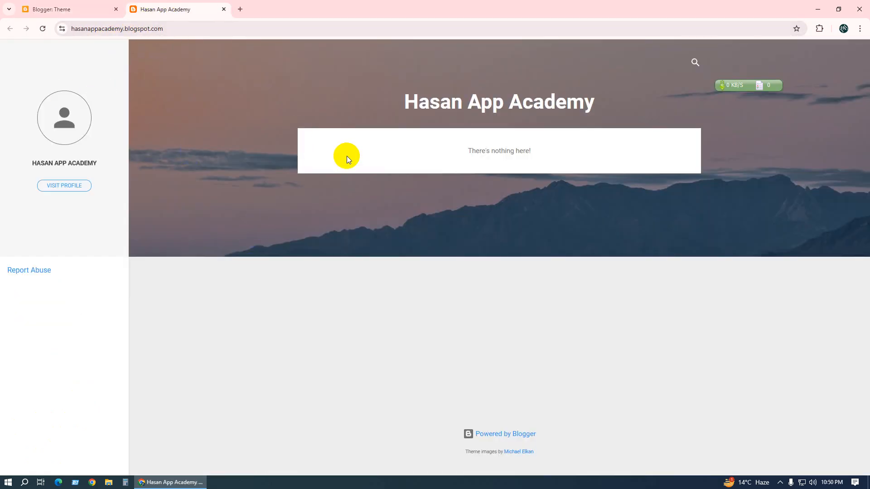
click(121, 28)
click(42, 28)
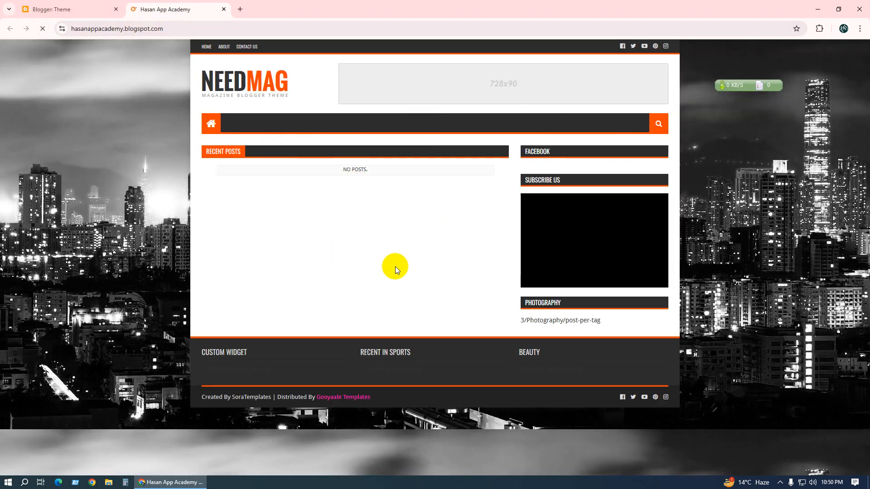
click(58, 8)
click(175, 9)
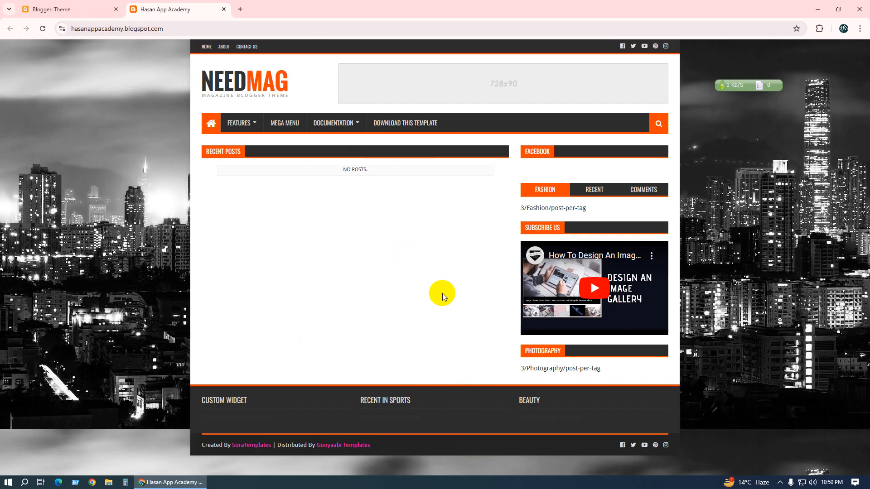
click(84, 8)
click(196, 8)
click(50, 5)
key(ctrl+Tab)
click(34, 3)
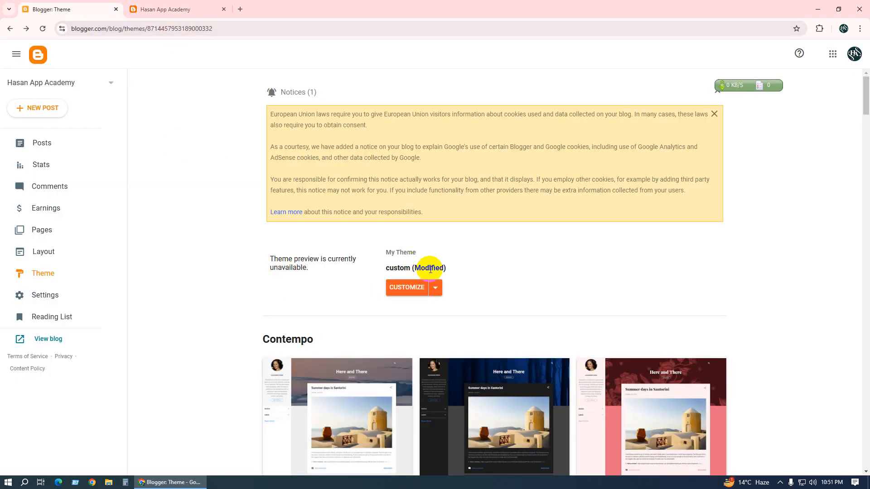
click(183, 9)
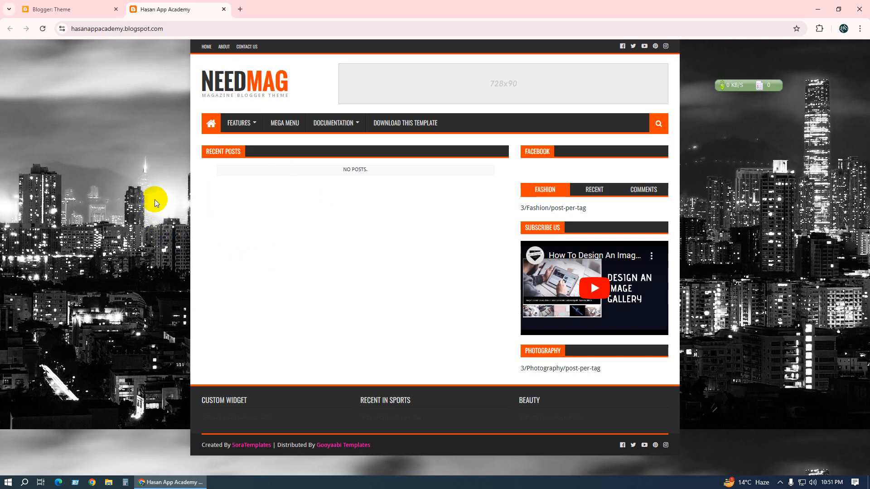
click(46, 9)
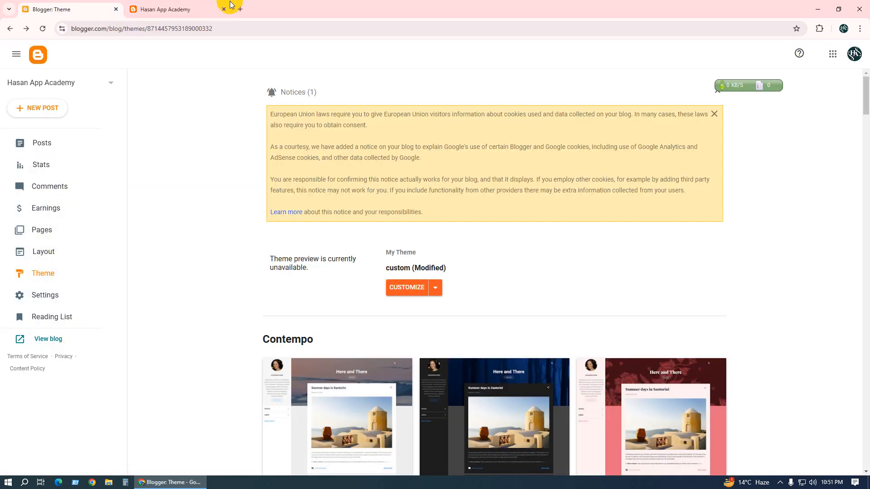
- Return to the live blog page and examine the Features menu's dropdown entries
click(169, 4)
mouse_move(241, 125)
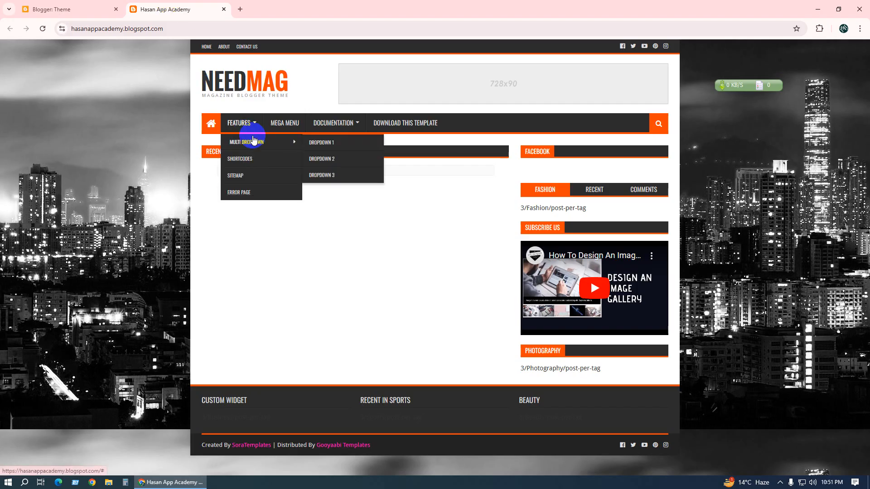